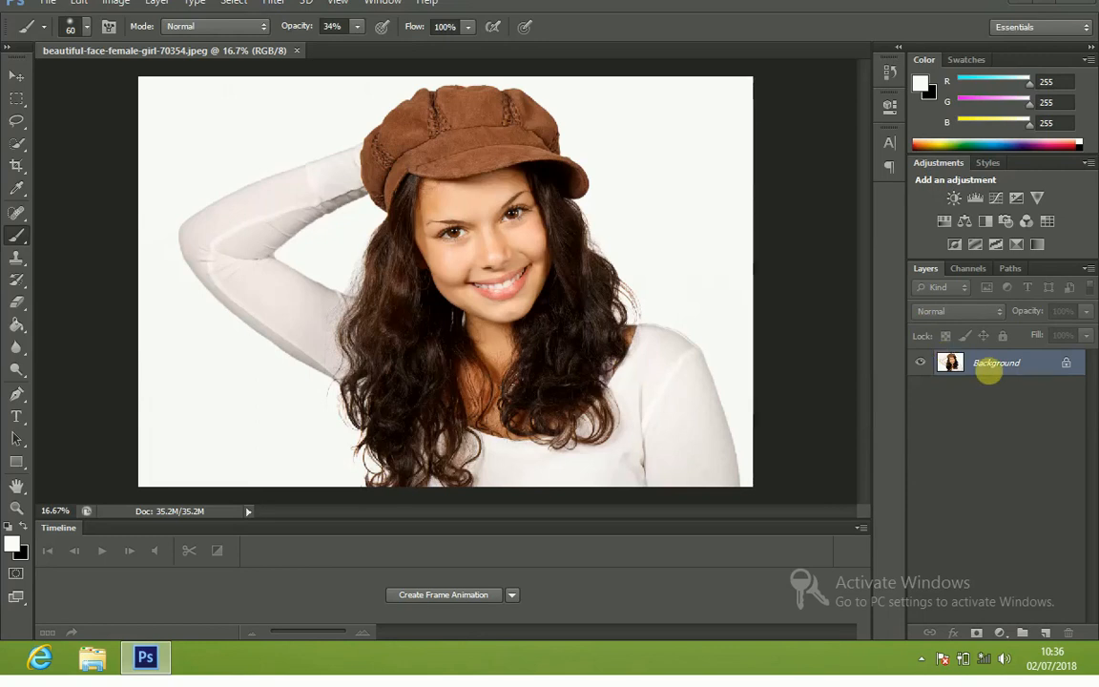
- Duplicate the Background layer and add a Hue/Saturation adjustment layer above the copy with Saturation at -100
{"action": "key", "text": "ctrl+j"}
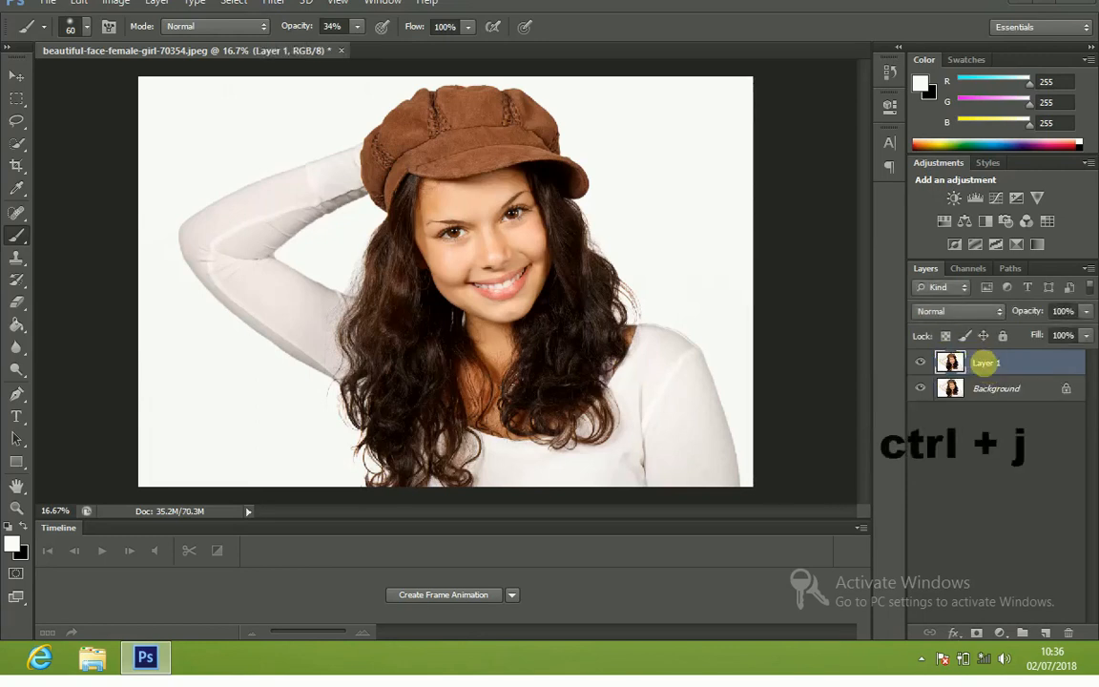
{"action": "left_click", "coordinate": [1000, 633]}
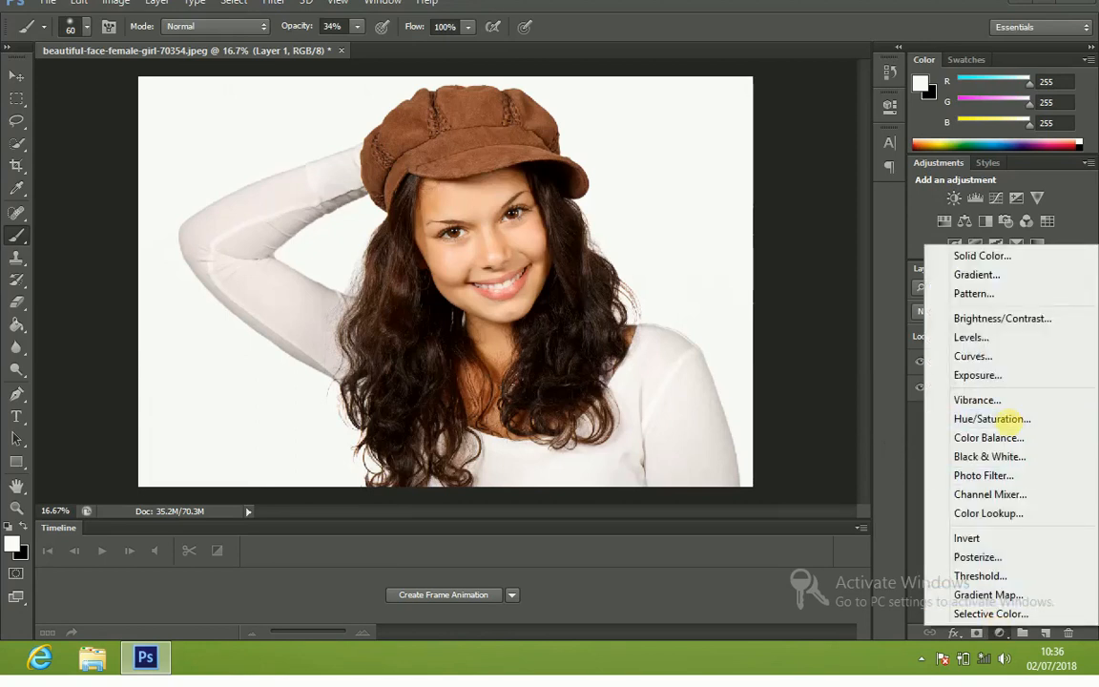
{"action": "left_click", "coordinate": [1009, 420]}
{"action": "left_click_drag", "start_coordinate": [743, 248], "coordinate": [621, 241]}
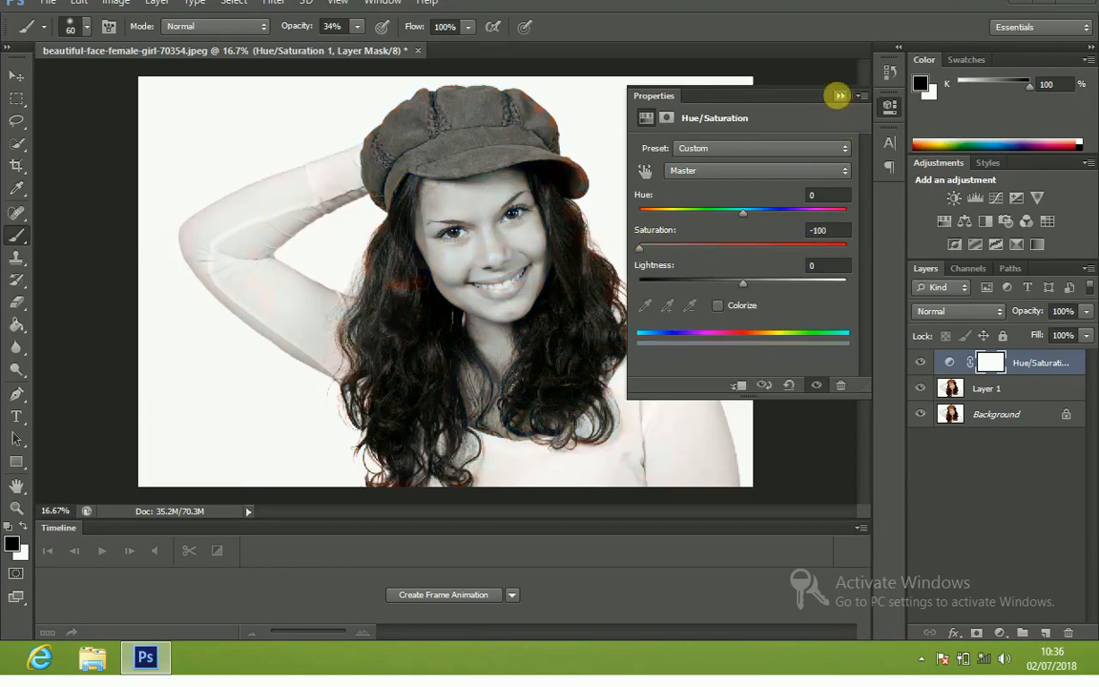
{"action": "left_click", "coordinate": [837, 95]}
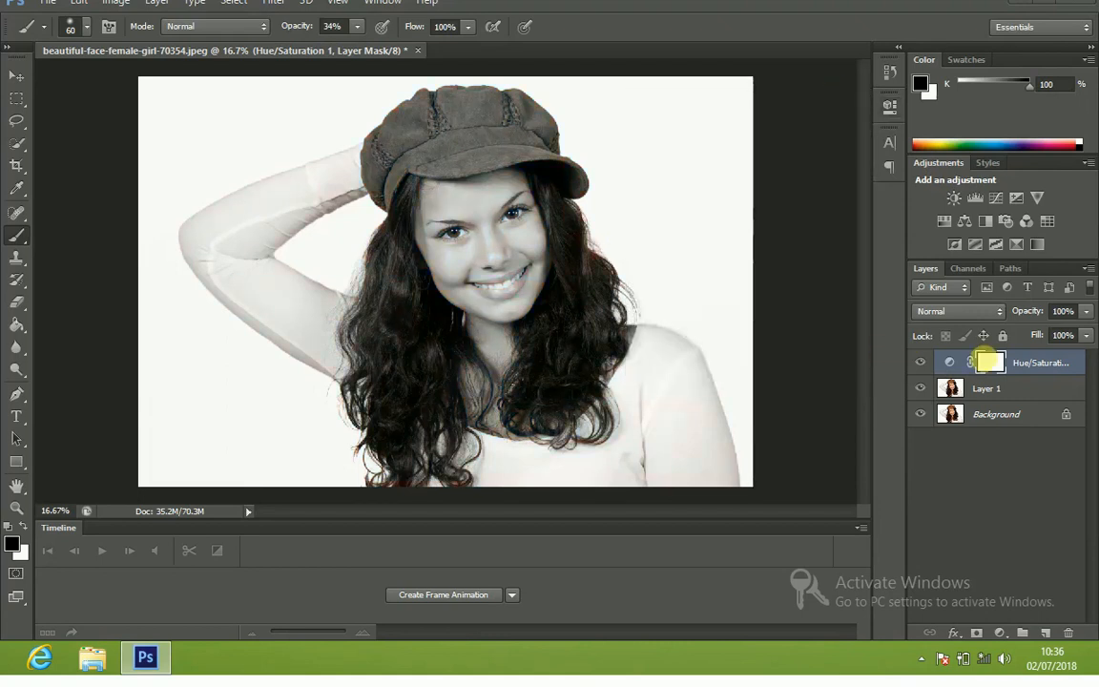
- Set Layer 1's blending mode to Color Dodge and invert the layer's colours
{"action": "left_click", "coordinate": [950, 388]}
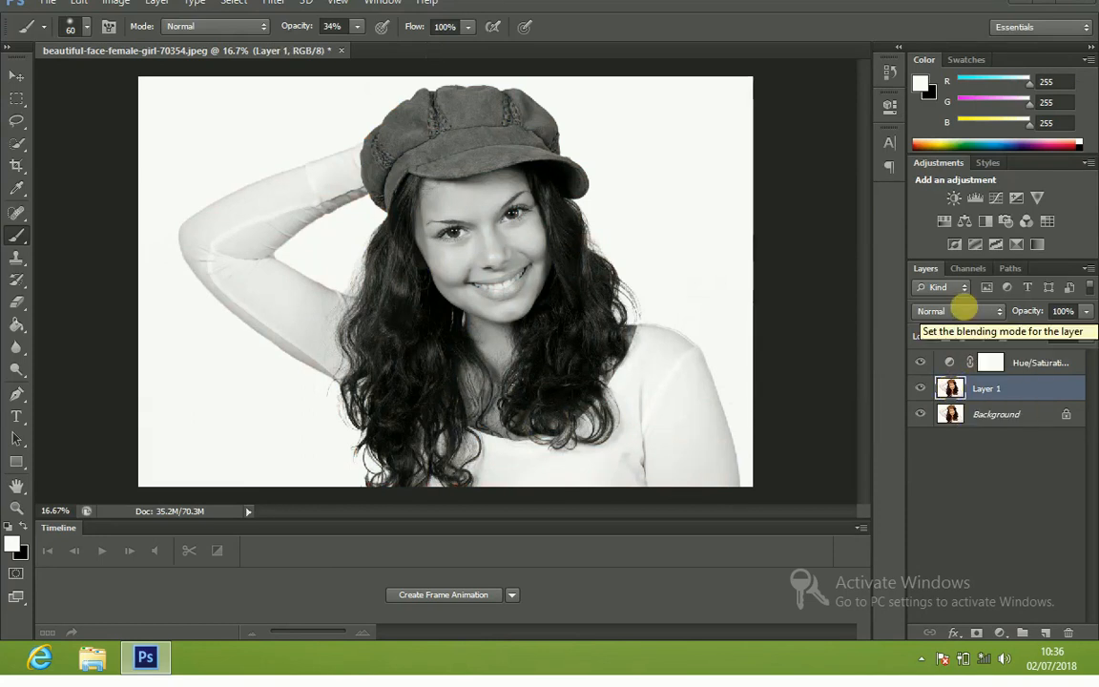
{"action": "left_click", "coordinate": [958, 311]}
{"action": "left_click", "coordinate": [964, 147]}
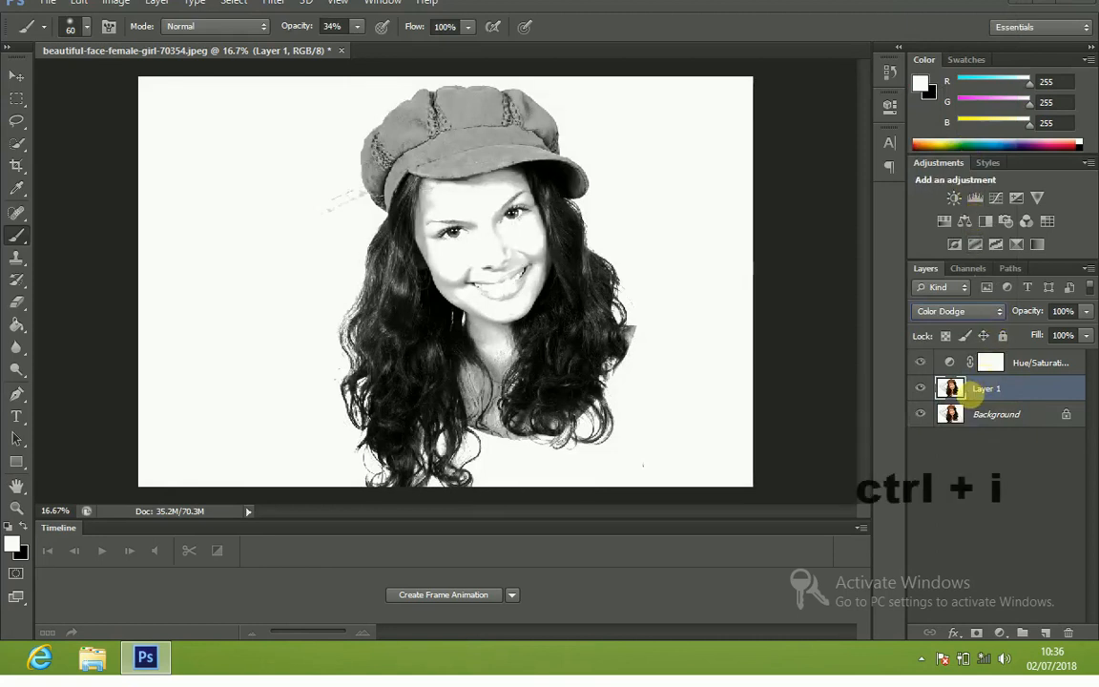
{"action": "key", "text": "ctrl+i"}
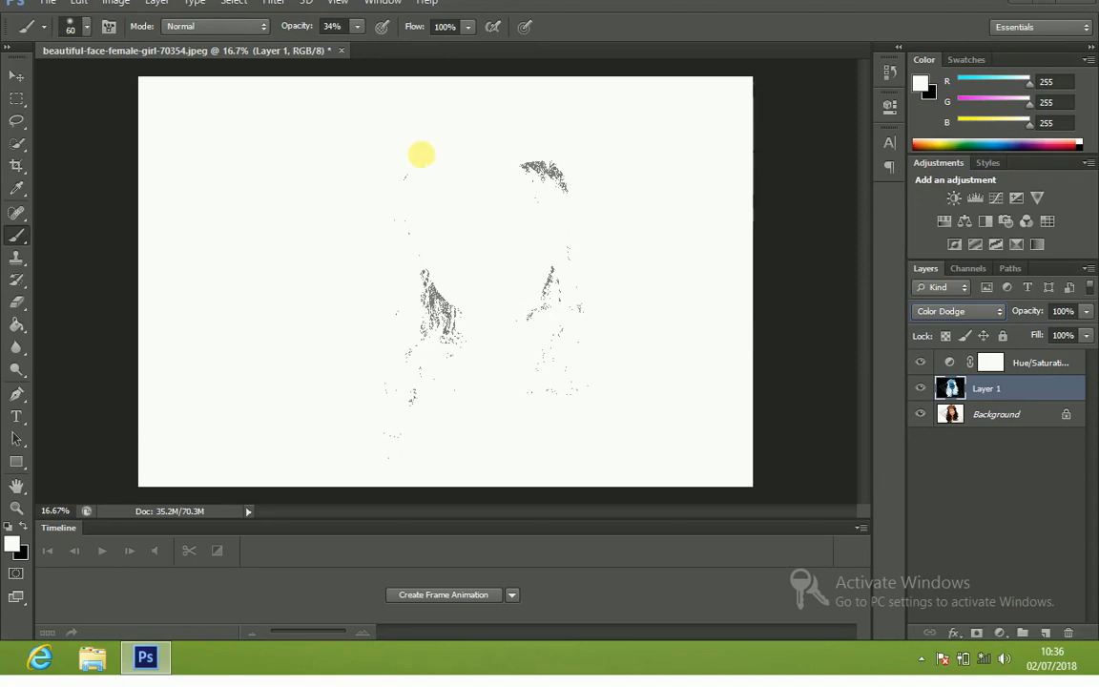
- Apply a Gaussian Blur with a radius of 29.1 pixels to Layer 1
{"action": "left_click", "coordinate": [274, 3]}
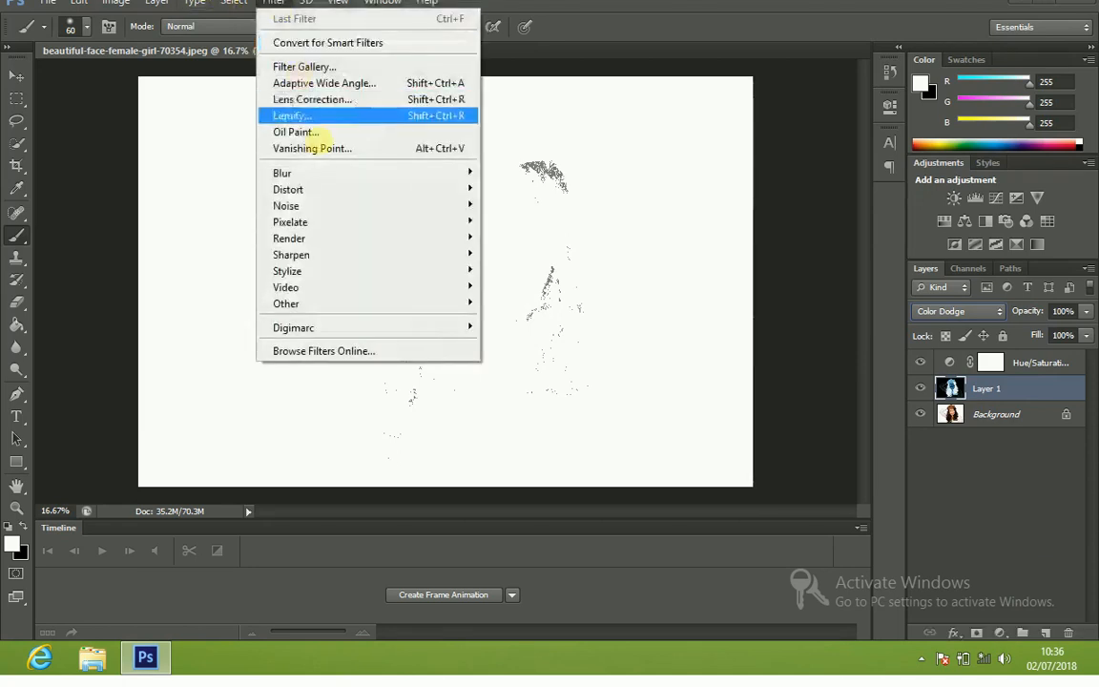
{"action": "mouse_move", "coordinate": [325, 176]}
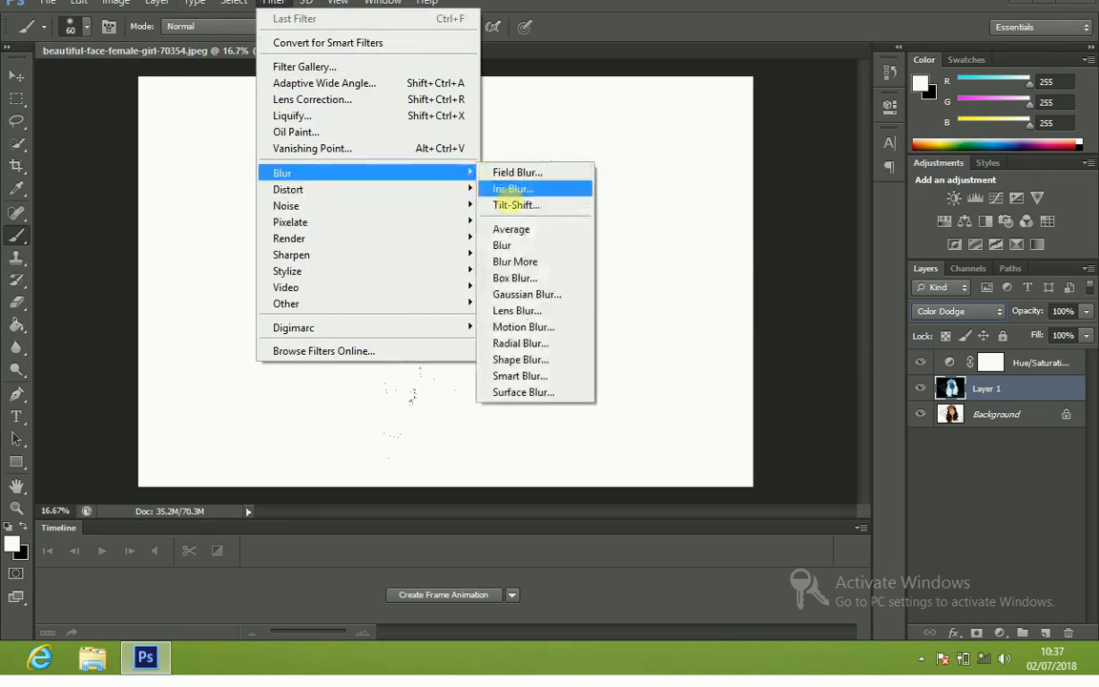
{"action": "left_click", "coordinate": [507, 293]}
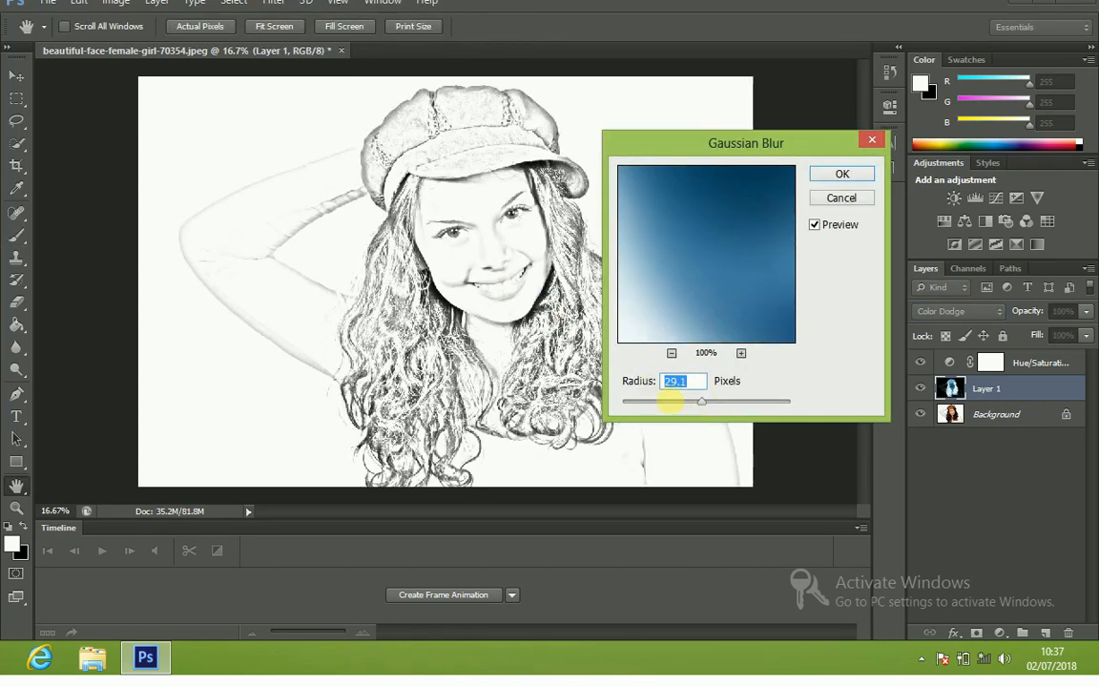
{"action": "left_click", "coordinate": [841, 173]}
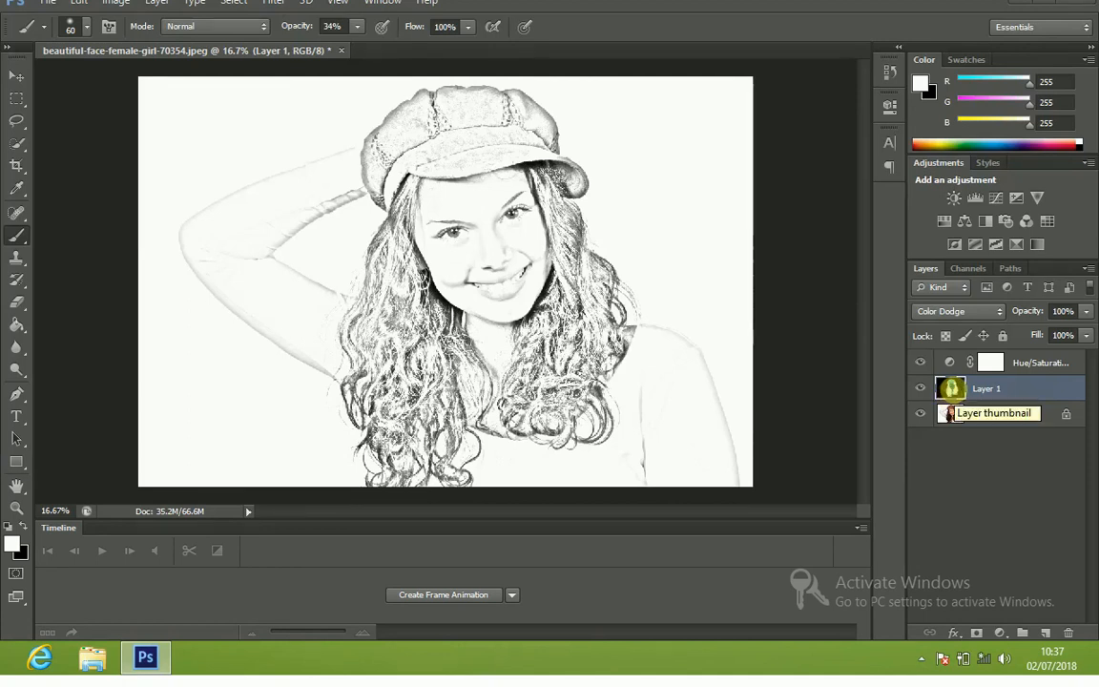
- Add a Levels adjustment layer above Layer 1 and set its black input level to 117
{"action": "left_click", "coordinate": [999, 633]}
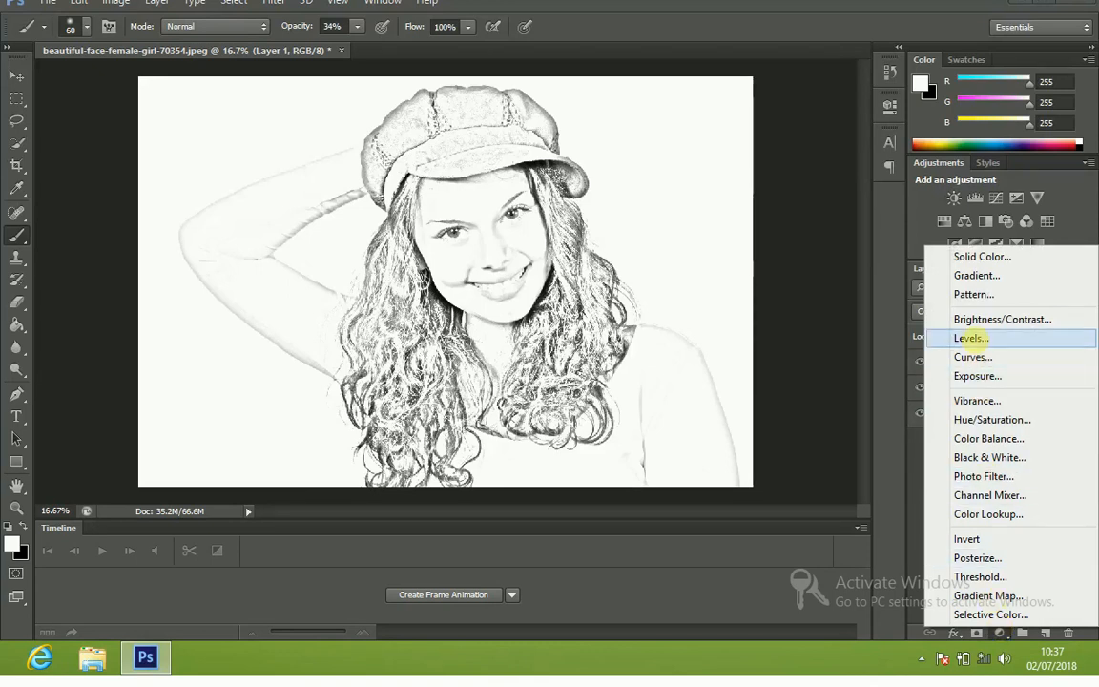
{"action": "left_click", "coordinate": [970, 338]}
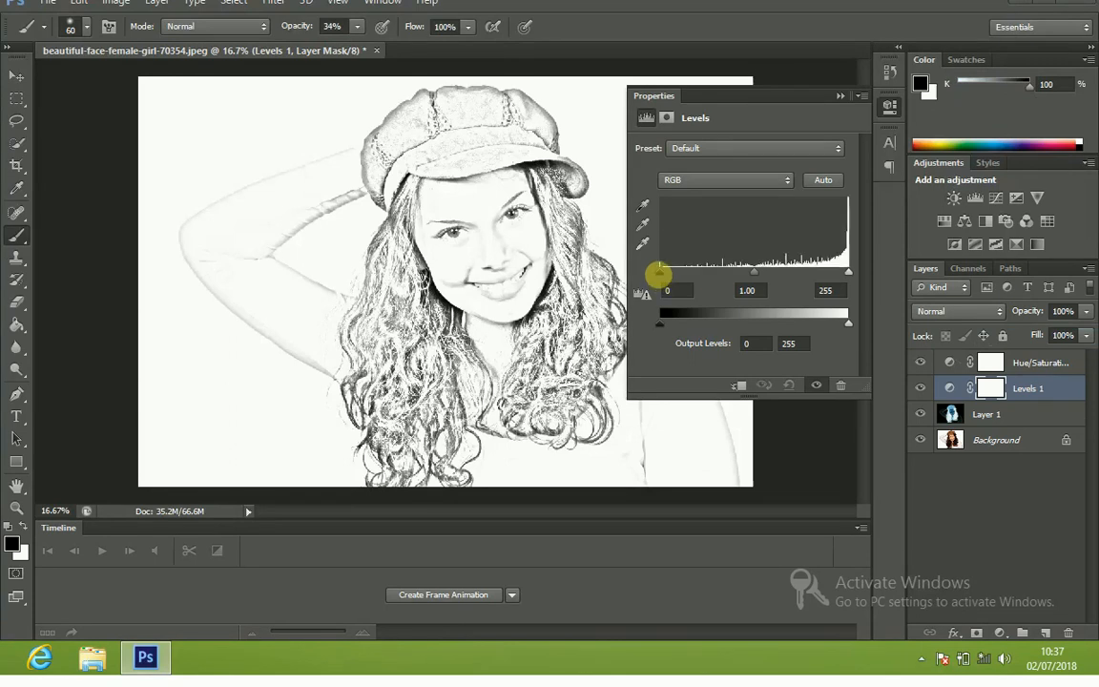
{"action": "left_click_drag", "start_coordinate": [659, 274], "coordinate": [749, 277]}
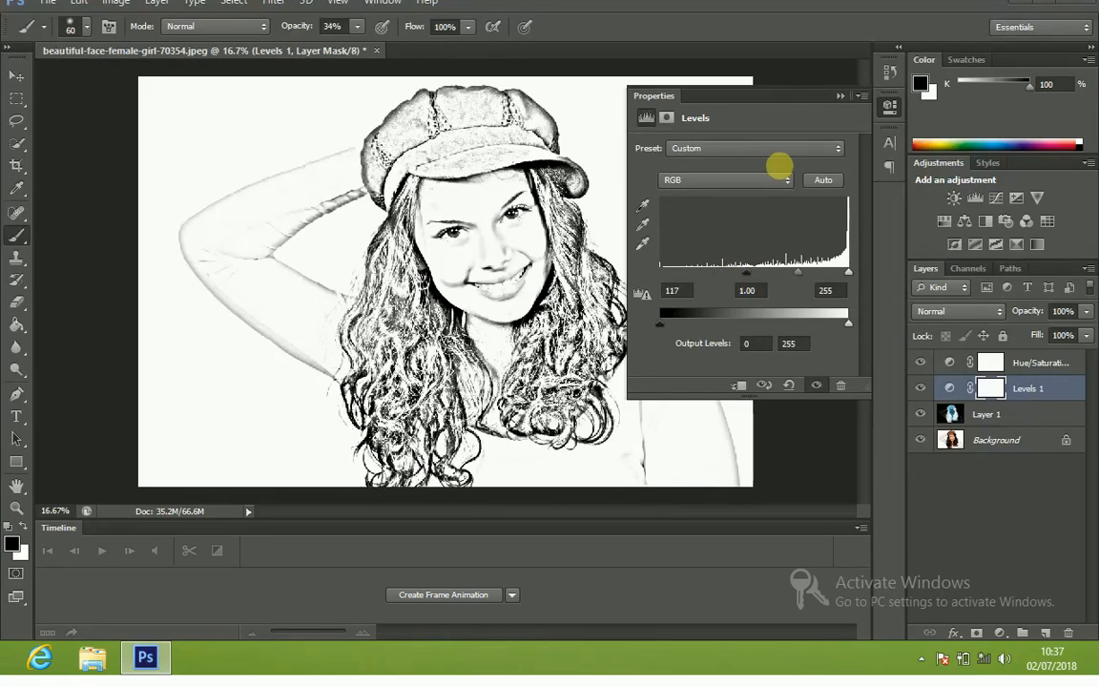
{"action": "left_click", "coordinate": [838, 94]}
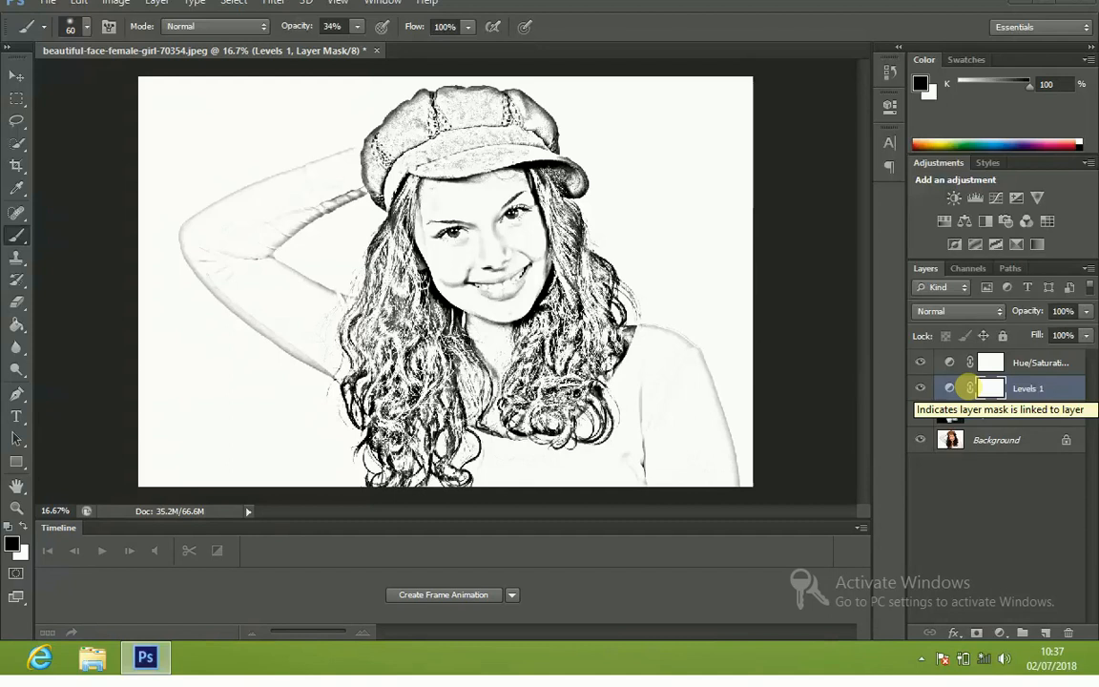
- Move the Levels layer above the Hue/Saturation layer and stamp all visible layers into a new top layer
{"action": "left_click_drag", "start_coordinate": [969, 387], "coordinate": [967, 357]}
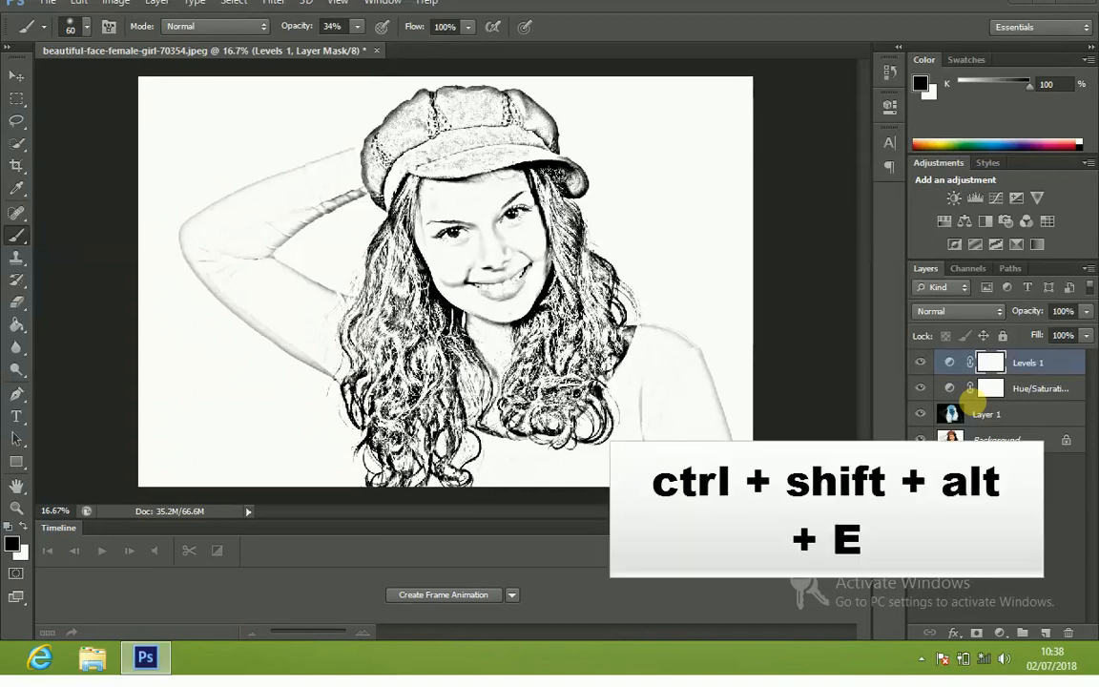
{"action": "key", "text": "ctrl+shift+alt+e"}
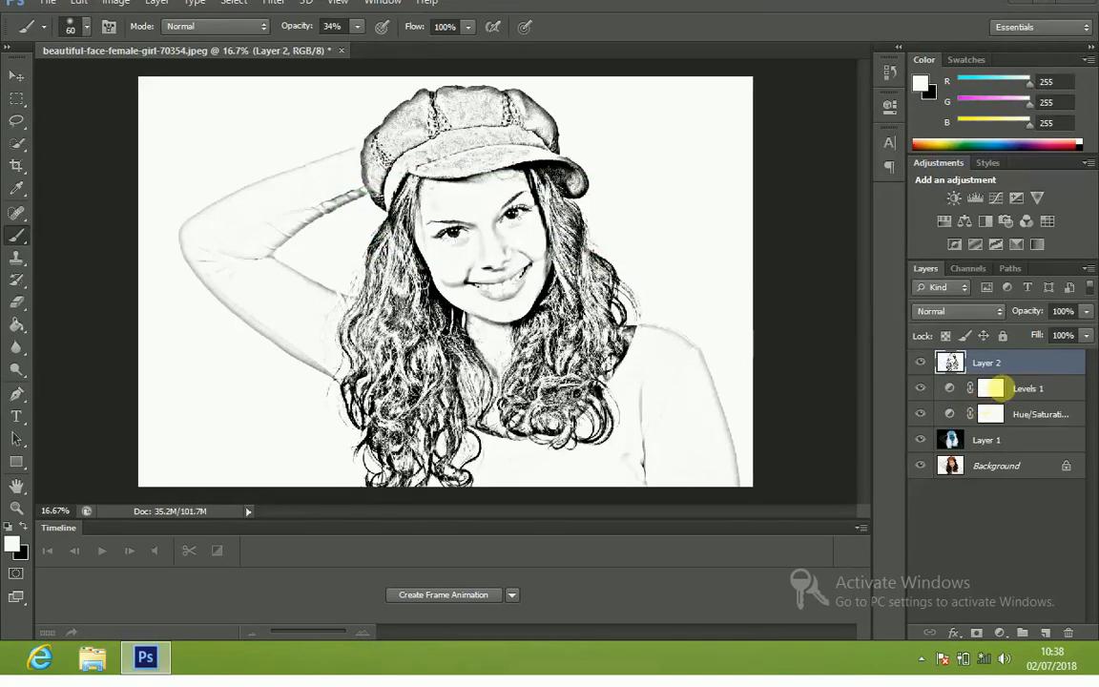
- Paint black over the hair on the Levels 1 mask with a soft 391 px brush at 34% opacity
{"action": "left_click", "coordinate": [994, 387]}
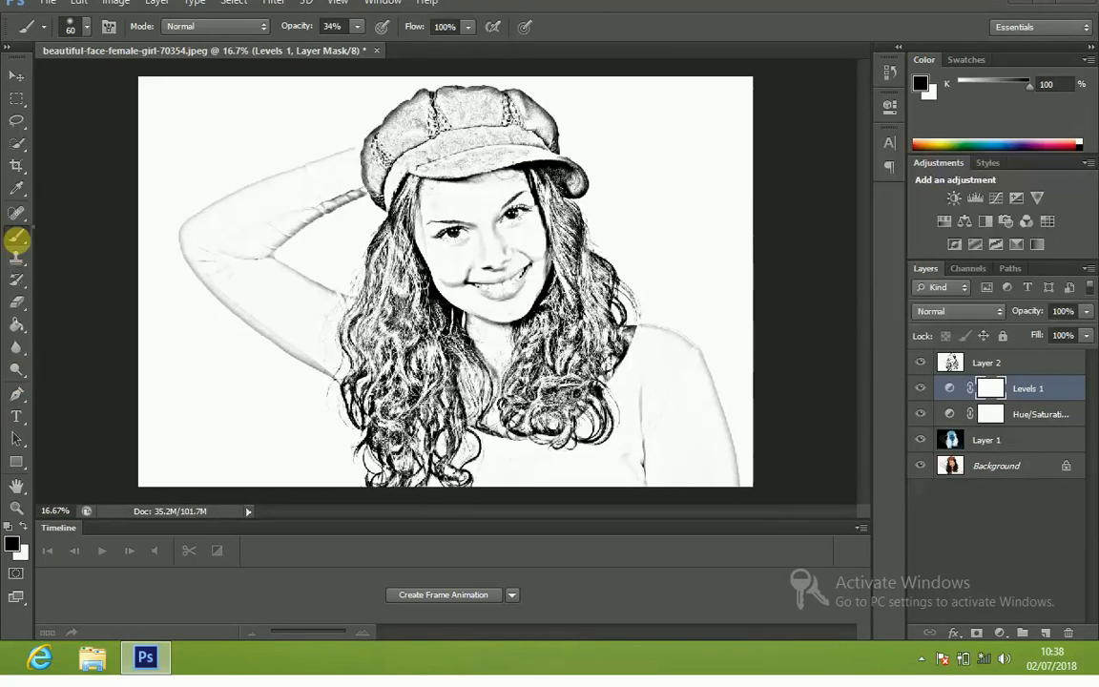
{"action": "right_click", "coordinate": [17, 238]}
{"action": "left_click", "coordinate": [73, 230]}
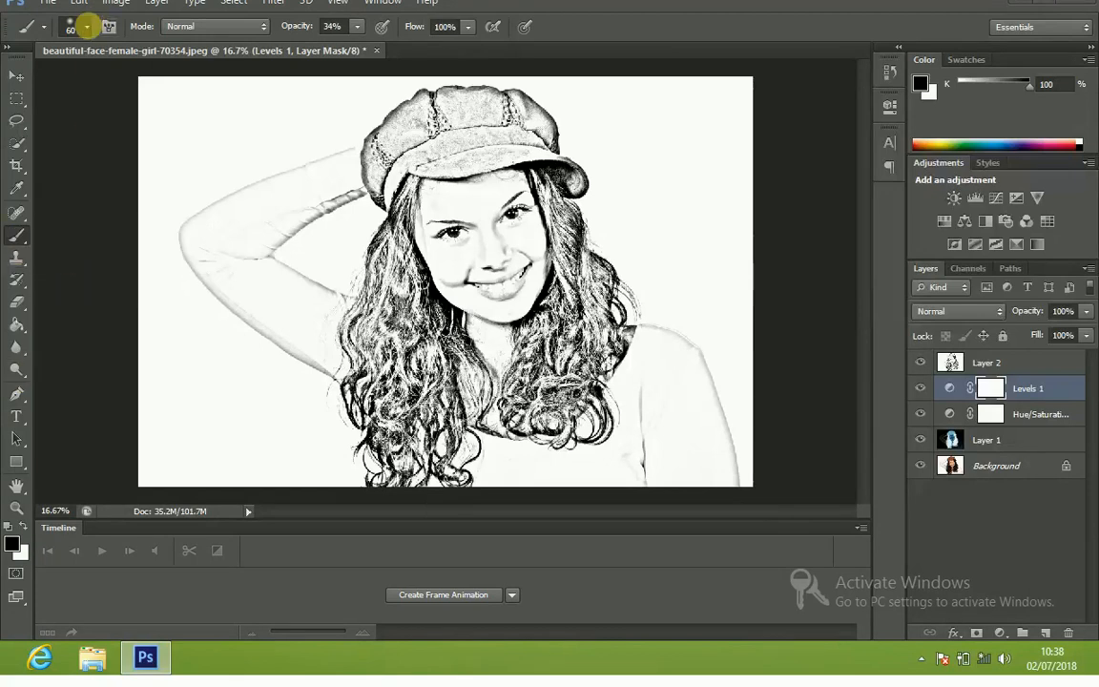
{"action": "left_click", "coordinate": [87, 26]}
{"action": "left_click_drag", "start_coordinate": [74, 80], "coordinate": [164, 81]}
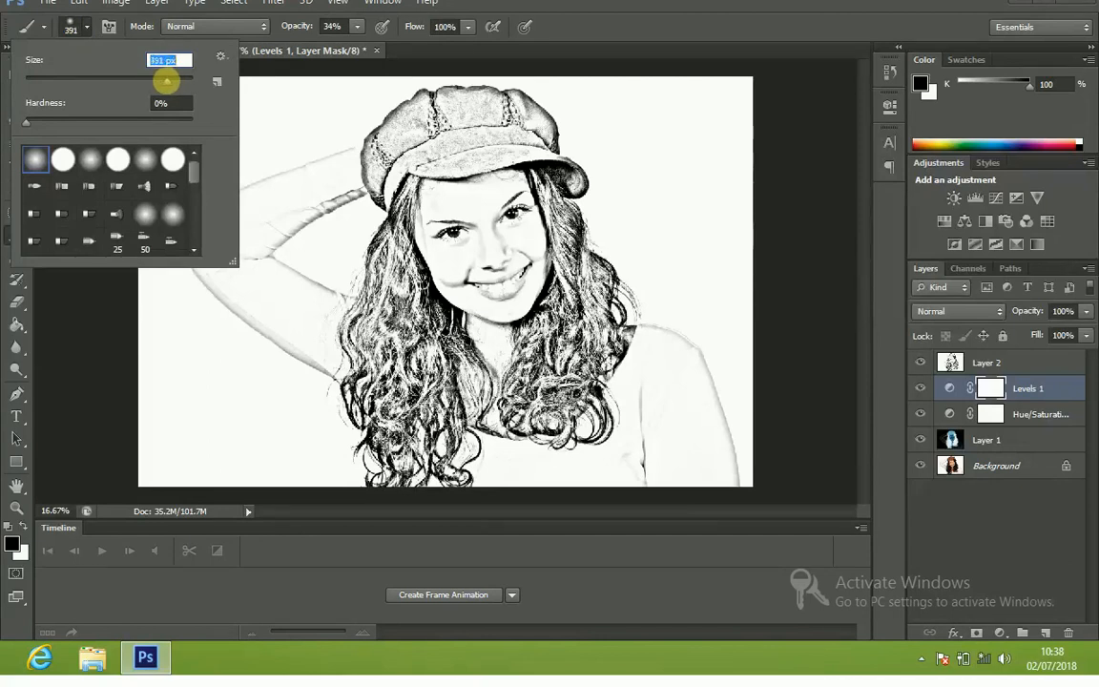
{"action": "left_click", "coordinate": [358, 27]}
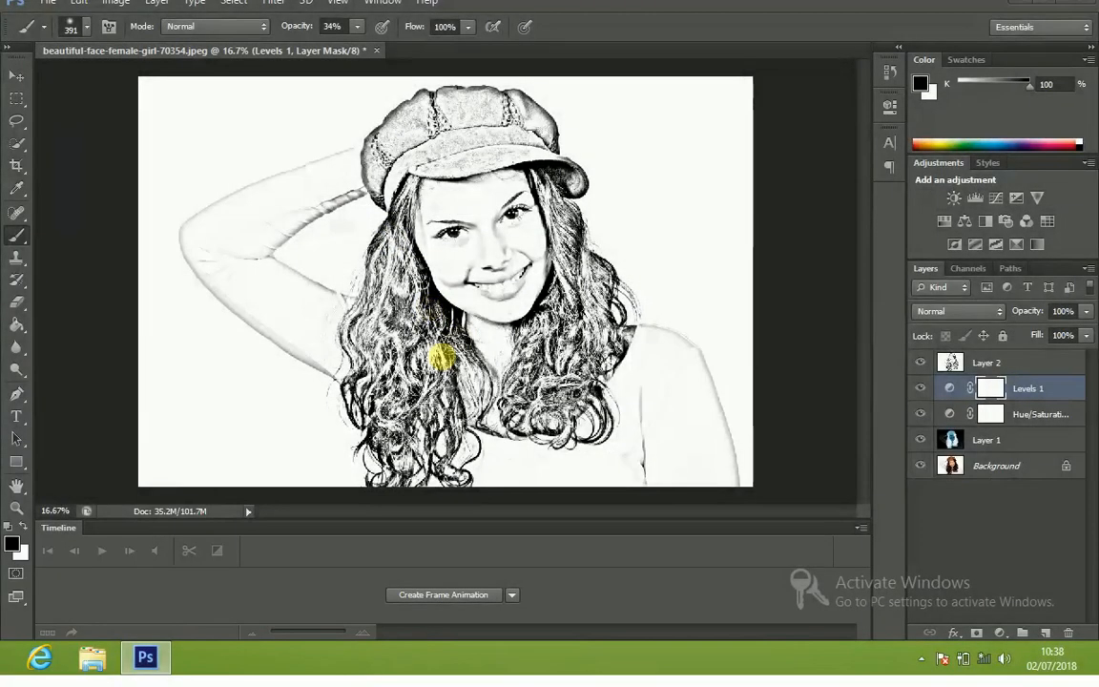
{"action": "mouse_move", "coordinate": [364, 421]}
{"action": "left_mouse_down"}
{"action": "mouse_move", "coordinate": [431, 491]}
{"action": "mouse_move", "coordinate": [479, 489]}
{"action": "left_mouse_up"}
{"action": "mouse_move", "coordinate": [542, 383]}
{"action": "left_mouse_down"}
{"action": "mouse_move", "coordinate": [522, 436]}
{"action": "mouse_move", "coordinate": [554, 432]}
{"action": "left_mouse_up"}
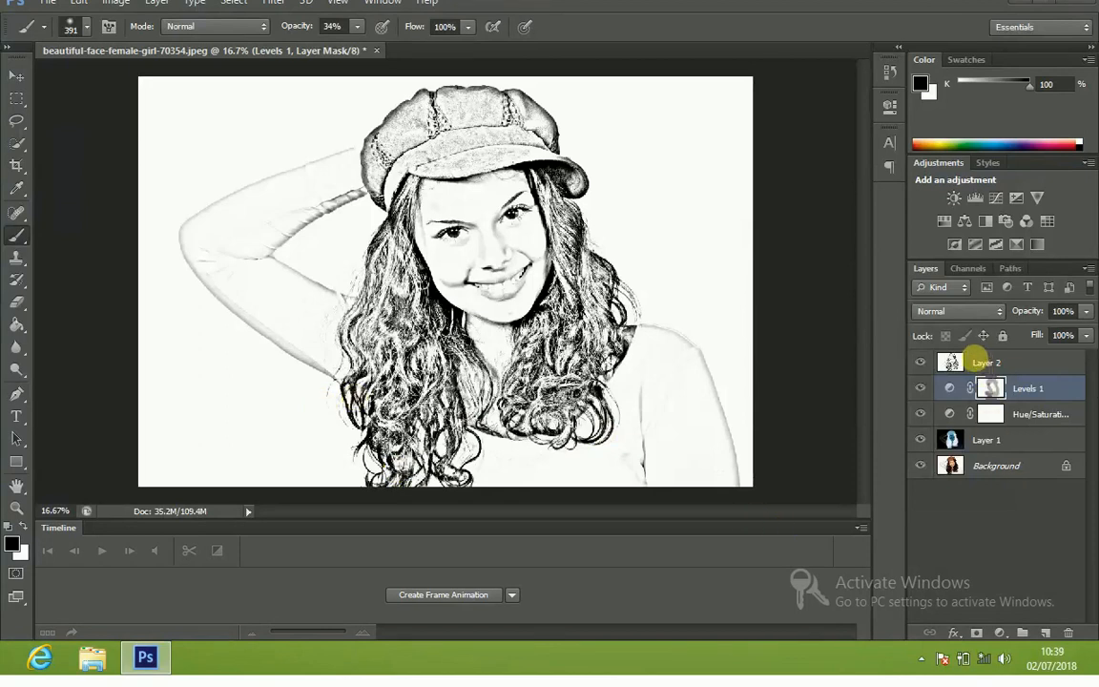
- Lighten the hair on Layer 2 by painting white over it with a soft 300 px brush at 34% opacity
{"action": "left_click", "coordinate": [977, 361]}
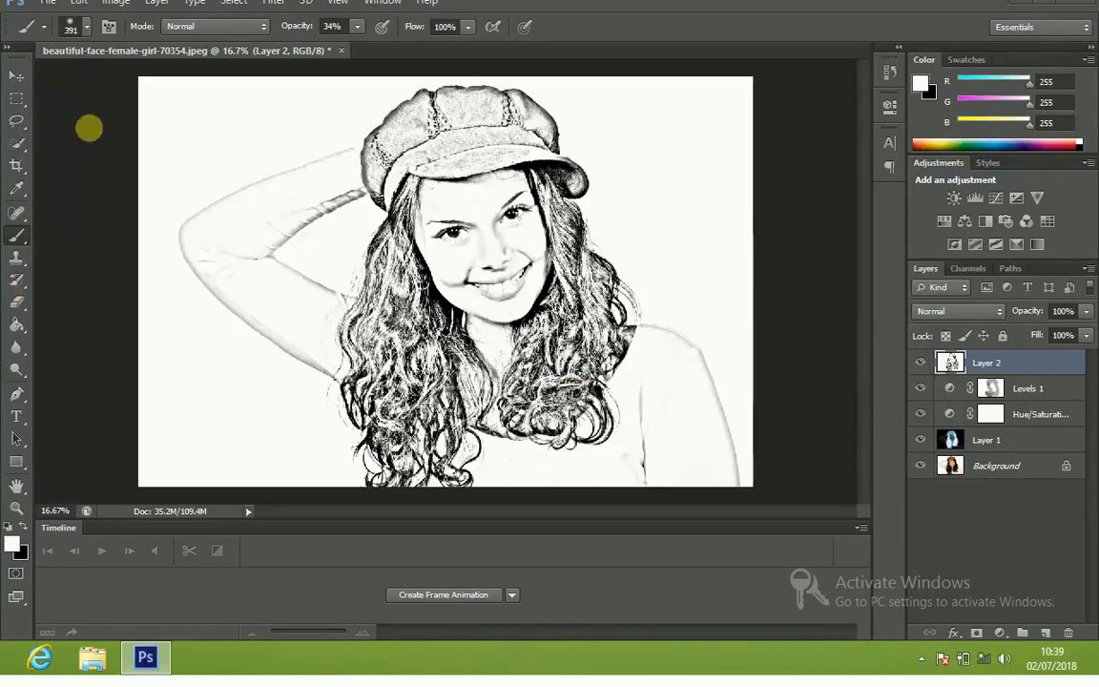
{"action": "left_click", "coordinate": [84, 29]}
{"action": "left_click_drag", "start_coordinate": [166, 81], "coordinate": [56, 79]}
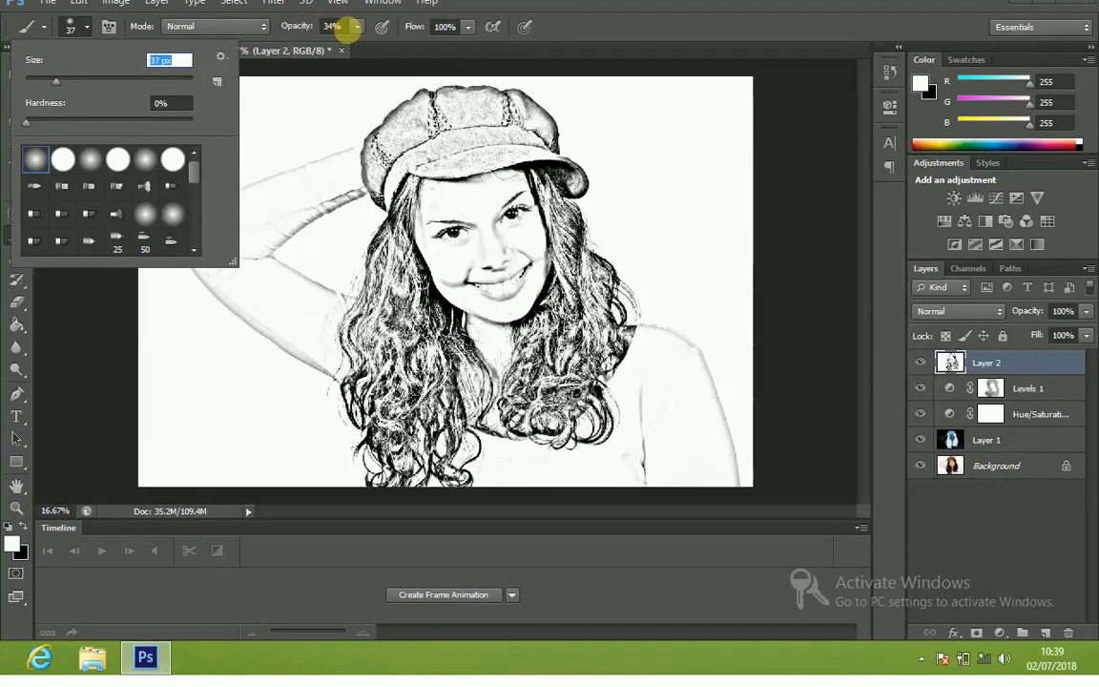
{"action": "left_click", "coordinate": [393, 48]}
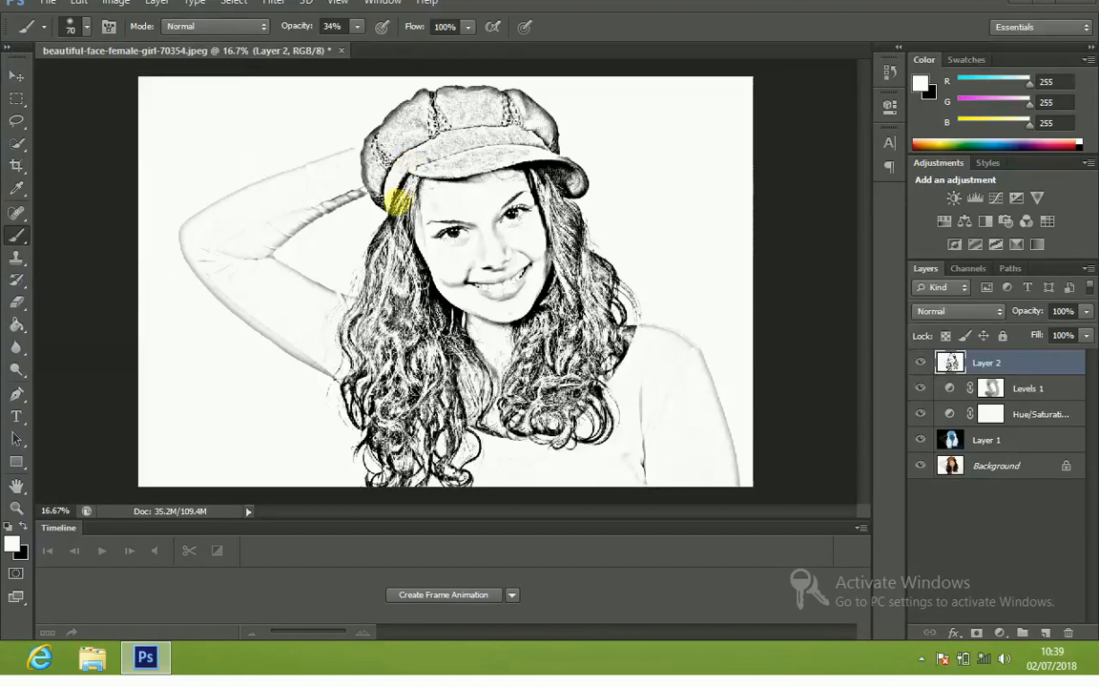
{"action": "key", "text": "bracketright"}
{"action": "key", "text": "bracketright"}
{"action": "key", "text": "bracketright"}
{"action": "key", "text": "bracketright"}
{"action": "key", "text": "bracketright"}
{"action": "mouse_move", "coordinate": [402, 186]}
{"action": "left_mouse_down"}
{"action": "mouse_move", "coordinate": [386, 207]}
{"action": "mouse_move", "coordinate": [392, 179]}
{"action": "mouse_move", "coordinate": [373, 228]}
{"action": "mouse_move", "coordinate": [384, 252]}
{"action": "mouse_move", "coordinate": [373, 253]}
{"action": "mouse_move", "coordinate": [375, 304]}
{"action": "mouse_move", "coordinate": [351, 407]}
{"action": "mouse_move", "coordinate": [401, 399]}
{"action": "mouse_move", "coordinate": [370, 417]}
{"action": "mouse_move", "coordinate": [351, 453]}
{"action": "mouse_move", "coordinate": [363, 443]}
{"action": "mouse_move", "coordinate": [390, 465]}
{"action": "mouse_move", "coordinate": [417, 462]}
{"action": "mouse_move", "coordinate": [451, 488]}
{"action": "left_mouse_up"}
{"action": "mouse_move", "coordinate": [436, 501]}
{"action": "left_mouse_down"}
{"action": "mouse_move", "coordinate": [462, 404]}
{"action": "mouse_move", "coordinate": [462, 418]}
{"action": "mouse_move", "coordinate": [463, 353]}
{"action": "mouse_move", "coordinate": [429, 374]}
{"action": "mouse_move", "coordinate": [389, 364]}
{"action": "mouse_move", "coordinate": [404, 384]}
{"action": "mouse_move", "coordinate": [443, 331]}
{"action": "mouse_move", "coordinate": [420, 321]}
{"action": "mouse_move", "coordinate": [397, 249]}
{"action": "mouse_move", "coordinate": [460, 328]}
{"action": "mouse_move", "coordinate": [466, 368]}
{"action": "mouse_move", "coordinate": [526, 407]}
{"action": "mouse_move", "coordinate": [512, 394]}
{"action": "mouse_move", "coordinate": [507, 418]}
{"action": "mouse_move", "coordinate": [543, 447]}
{"action": "mouse_move", "coordinate": [595, 435]}
{"action": "mouse_move", "coordinate": [591, 399]}
{"action": "mouse_move", "coordinate": [601, 401]}
{"action": "mouse_move", "coordinate": [618, 345]}
{"action": "mouse_move", "coordinate": [607, 344]}
{"action": "mouse_move", "coordinate": [621, 286]}
{"action": "mouse_move", "coordinate": [595, 322]}
{"action": "mouse_move", "coordinate": [619, 263]}
{"action": "mouse_move", "coordinate": [582, 283]}
{"action": "mouse_move", "coordinate": [569, 252]}
{"action": "mouse_move", "coordinate": [568, 187]}
{"action": "mouse_move", "coordinate": [553, 166]}
{"action": "mouse_move", "coordinate": [545, 184]}
{"action": "mouse_move", "coordinate": [528, 163]}
{"action": "mouse_move", "coordinate": [542, 112]}
{"action": "mouse_move", "coordinate": [550, 144]}
{"action": "mouse_move", "coordinate": [502, 131]}
{"action": "mouse_move", "coordinate": [469, 93]}
{"action": "mouse_move", "coordinate": [396, 117]}
{"action": "mouse_move", "coordinate": [374, 149]}
{"action": "mouse_move", "coordinate": [386, 182]}
{"action": "mouse_move", "coordinate": [353, 198]}
{"action": "left_mouse_up"}
{"action": "mouse_move", "coordinate": [492, 286]}
{"action": "left_mouse_down"}
{"action": "mouse_move", "coordinate": [565, 287]}
{"action": "mouse_move", "coordinate": [555, 287]}
{"action": "mouse_move", "coordinate": [545, 347]}
{"action": "mouse_move", "coordinate": [573, 317]}
{"action": "mouse_move", "coordinate": [553, 364]}
{"action": "mouse_move", "coordinate": [548, 353]}
{"action": "mouse_move", "coordinate": [517, 386]}
{"action": "mouse_move", "coordinate": [546, 362]}
{"action": "mouse_move", "coordinate": [557, 318]}
{"action": "mouse_move", "coordinate": [533, 365]}
{"action": "mouse_move", "coordinate": [552, 355]}
{"action": "mouse_move", "coordinate": [543, 379]}
{"action": "mouse_move", "coordinate": [528, 372]}
{"action": "mouse_move", "coordinate": [537, 316]}
{"action": "mouse_move", "coordinate": [569, 296]}
{"action": "mouse_move", "coordinate": [552, 304]}
{"action": "mouse_move", "coordinate": [542, 382]}
{"action": "mouse_move", "coordinate": [564, 395]}
{"action": "mouse_move", "coordinate": [546, 446]}
{"action": "mouse_move", "coordinate": [422, 456]}
{"action": "left_mouse_up"}
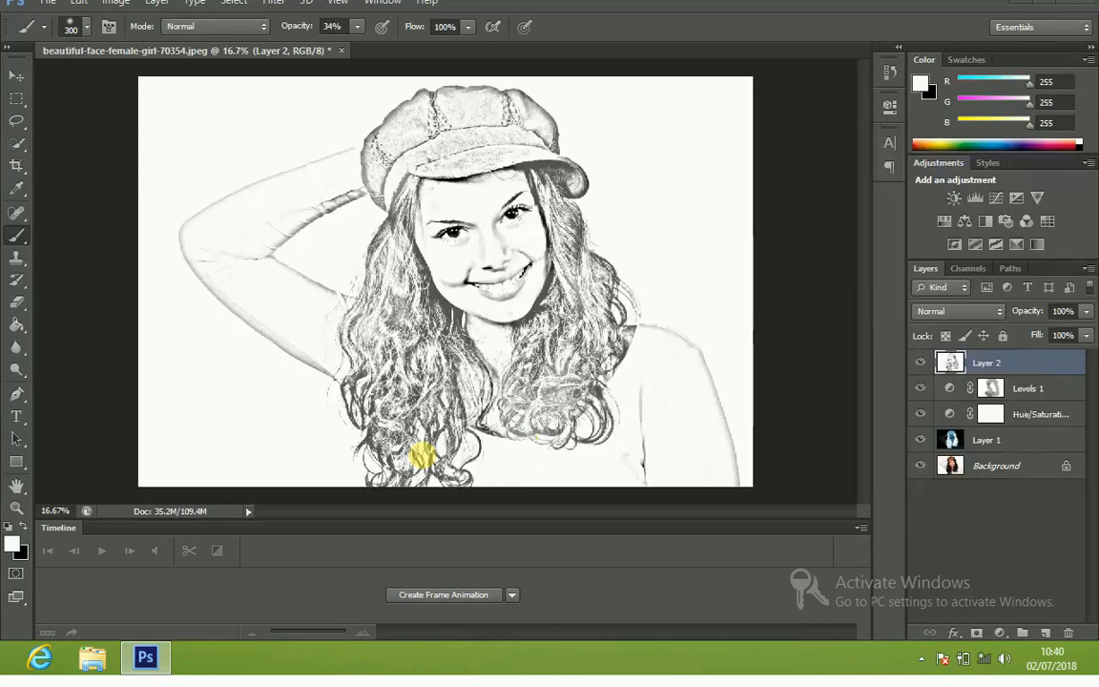
- Lighten the dark shadows beside the face, on the neck and along the raised arm with a white 90 px brush
{"action": "key", "text": "ctrl+plus"}
{"action": "key", "text": "ctrl+plus"}
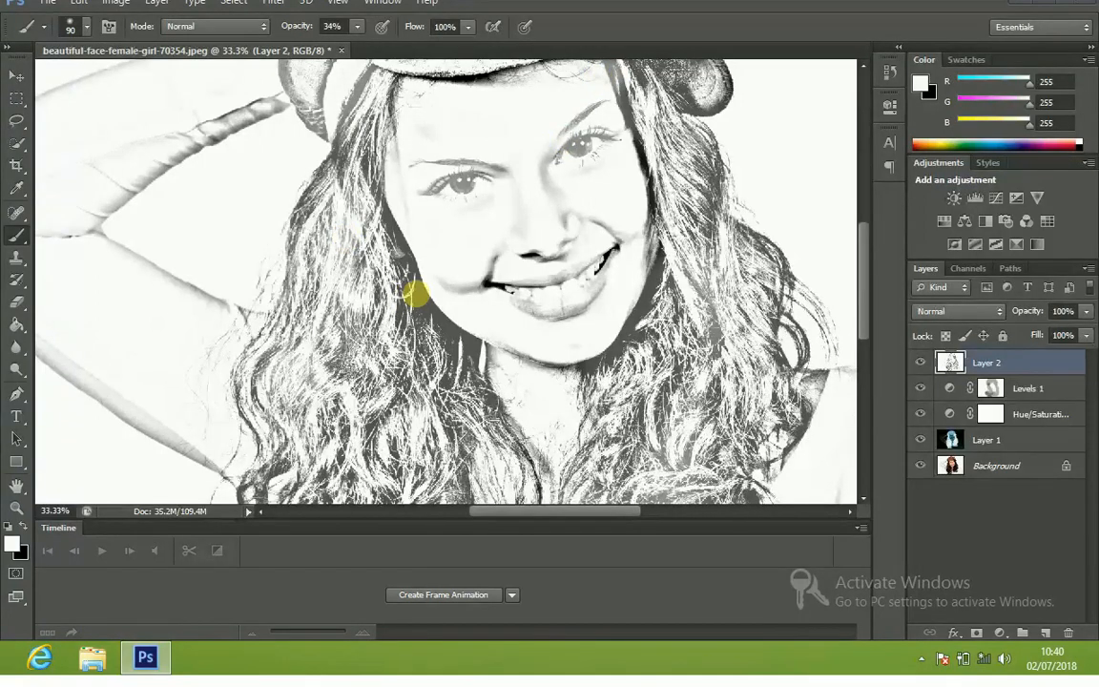
{"action": "mouse_move", "coordinate": [412, 296]}
{"action": "left_mouse_down"}
{"action": "mouse_move", "coordinate": [405, 317]}
{"action": "mouse_move", "coordinate": [410, 275]}
{"action": "mouse_move", "coordinate": [384, 212]}
{"action": "mouse_move", "coordinate": [437, 326]}
{"action": "mouse_move", "coordinate": [455, 356]}
{"action": "mouse_move", "coordinate": [466, 351]}
{"action": "mouse_move", "coordinate": [542, 487]}
{"action": "left_mouse_up"}
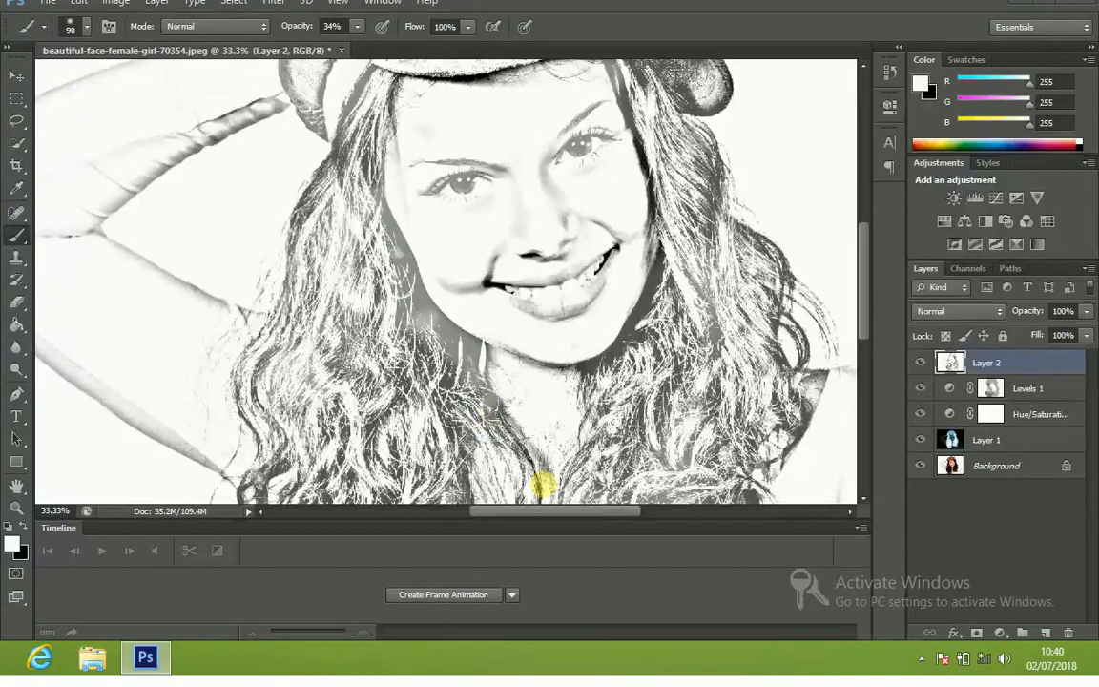
{"action": "mouse_move", "coordinate": [641, 349]}
{"action": "left_mouse_down"}
{"action": "mouse_move", "coordinate": [659, 275]}
{"action": "mouse_move", "coordinate": [625, 358]}
{"action": "mouse_move", "coordinate": [662, 290]}
{"action": "mouse_move", "coordinate": [586, 366]}
{"action": "mouse_move", "coordinate": [651, 329]}
{"action": "mouse_move", "coordinate": [660, 237]}
{"action": "left_mouse_up"}
{"action": "mouse_move", "coordinate": [270, 107]}
{"action": "left_mouse_down"}
{"action": "mouse_move", "coordinate": [286, 96]}
{"action": "mouse_move", "coordinate": [179, 158]}
{"action": "left_mouse_up"}
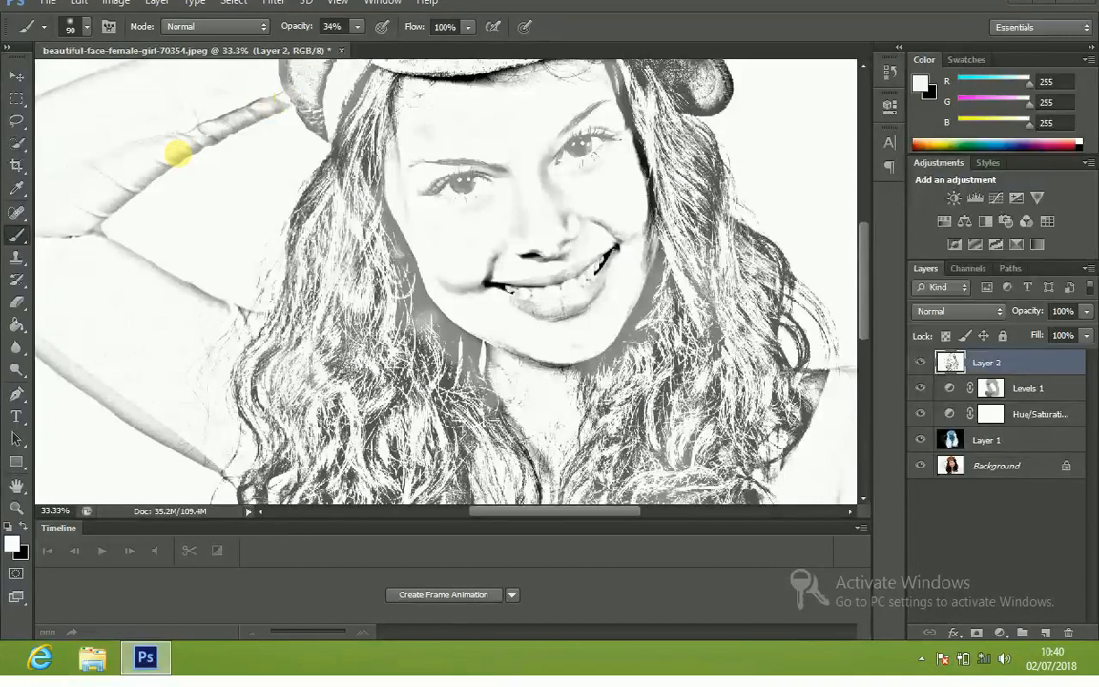
{"action": "key", "text": "ctrl+minus"}
{"action": "key", "text": "ctrl+minus"}
{"action": "key", "text": "ctrl+minus"}
{"action": "key", "text": "ctrl+minus"}
{"action": "key", "text": "ctrl+plus"}
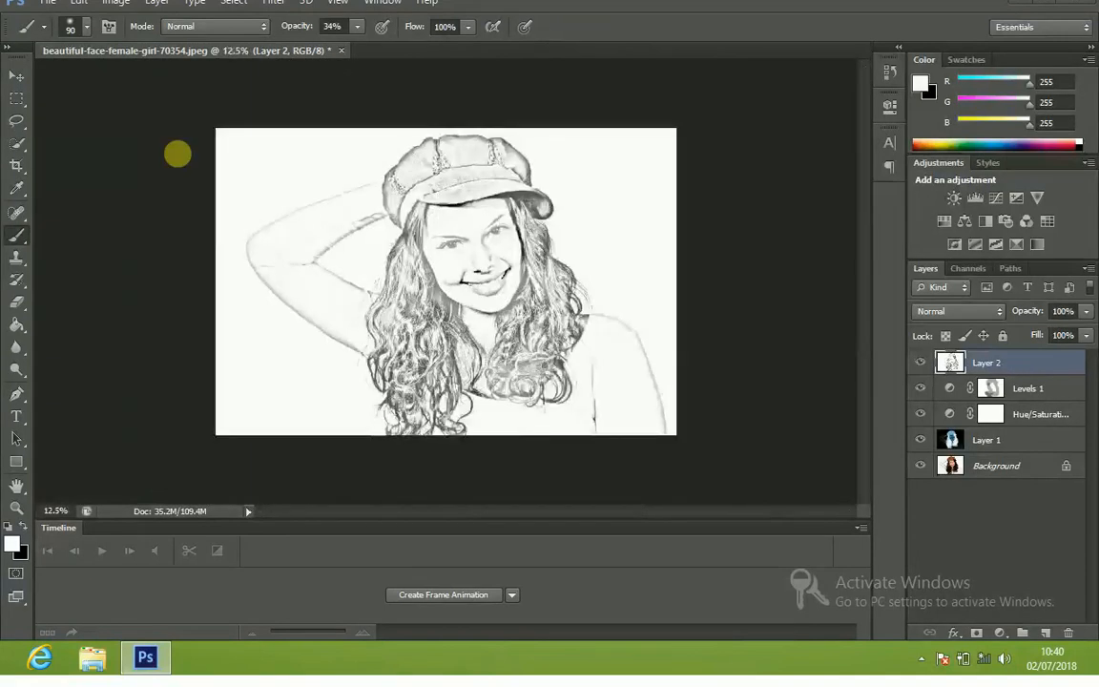
{"action": "key", "text": "ctrl+plus"}
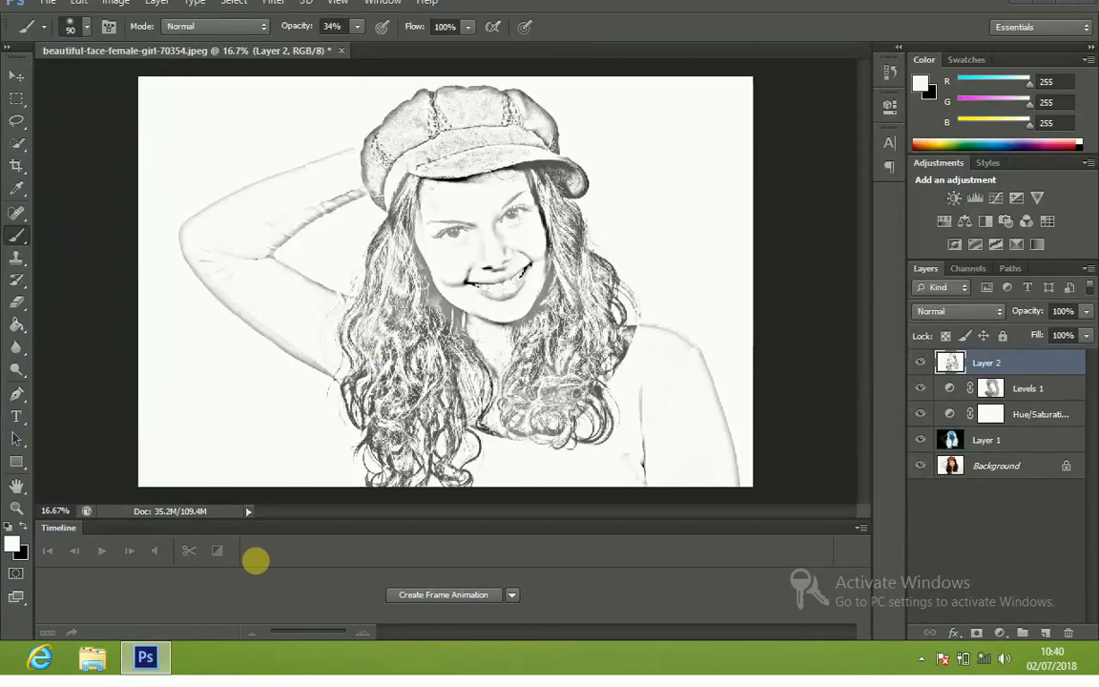
{"action": "left_click", "coordinate": [922, 658]}
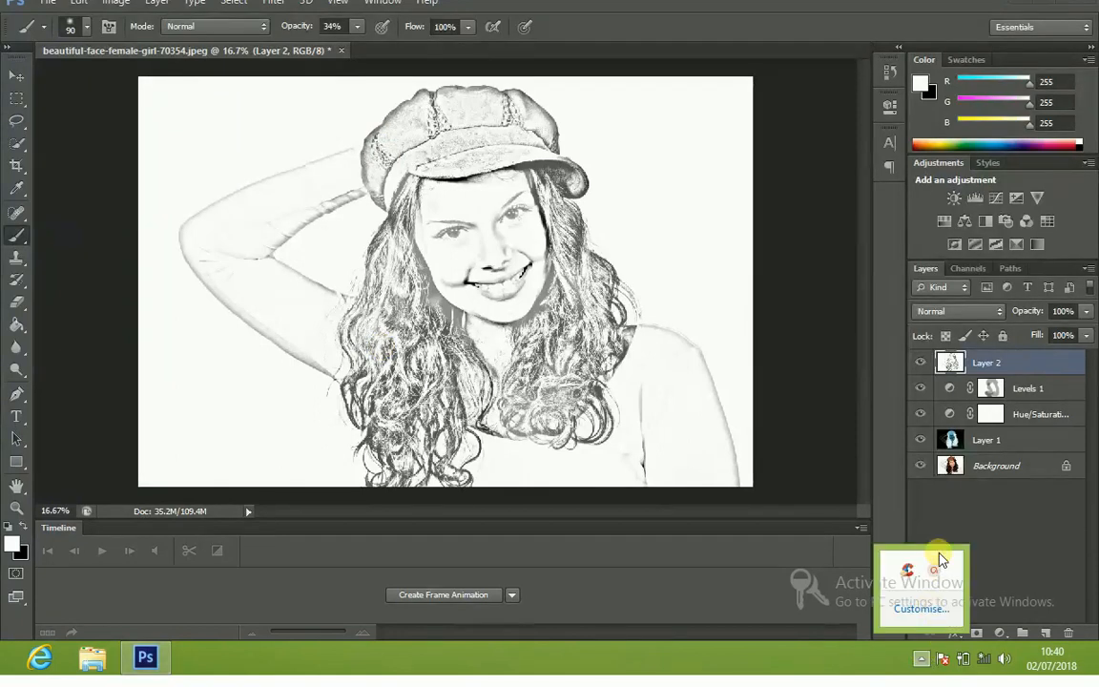
{"action": "left_click", "coordinate": [910, 576]}
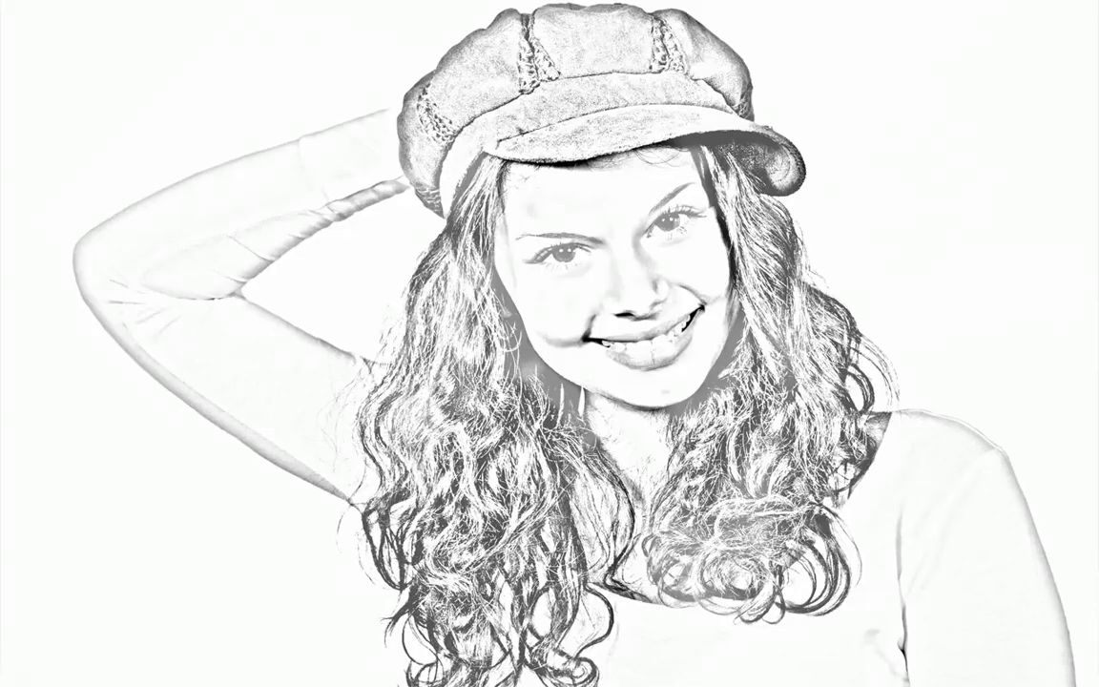